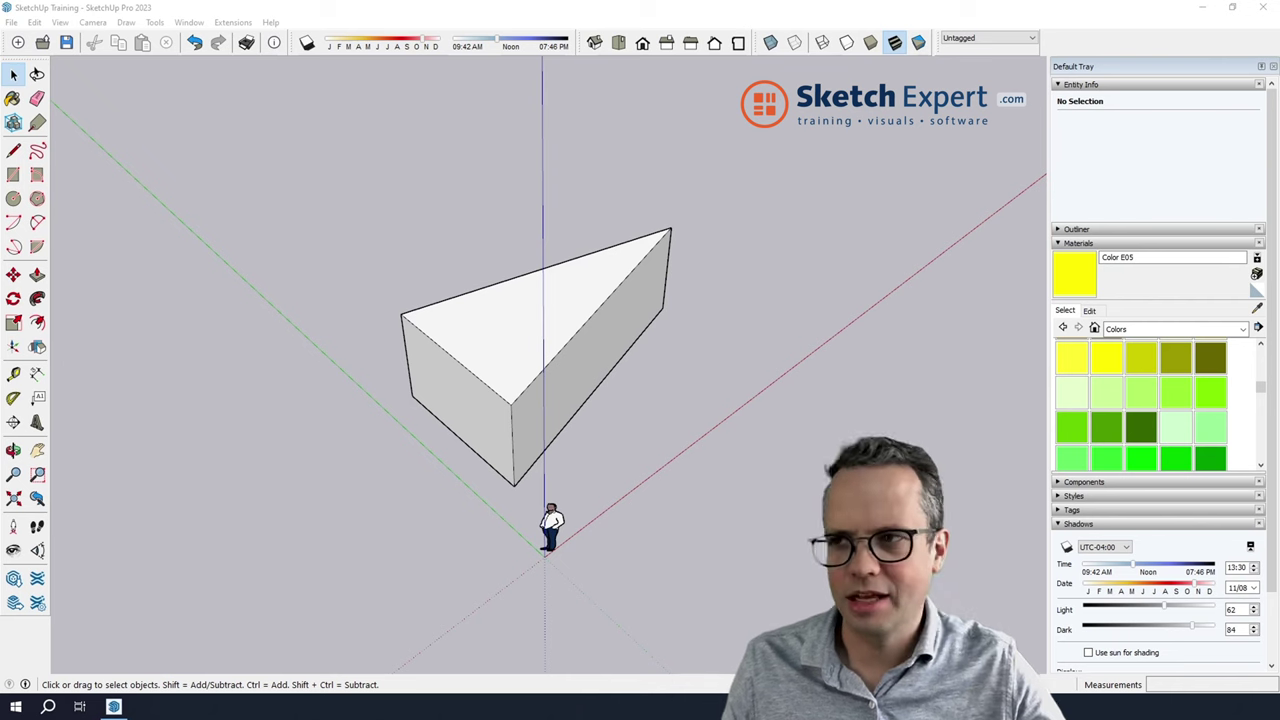
- Move the prism's long bottom front edge outward so the large side face slants
middle_drag(705, 390, 423, 402)
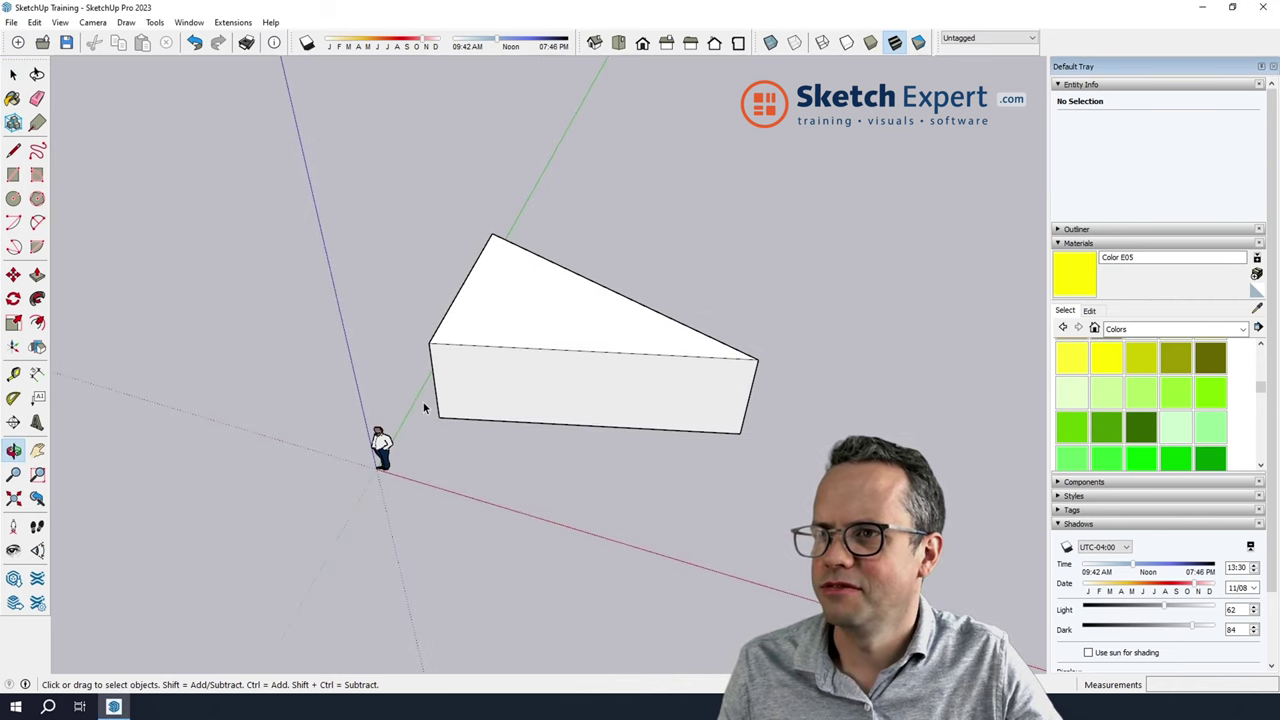
scroll(701, 397, up, 1)
scroll(701, 397, up, 3)
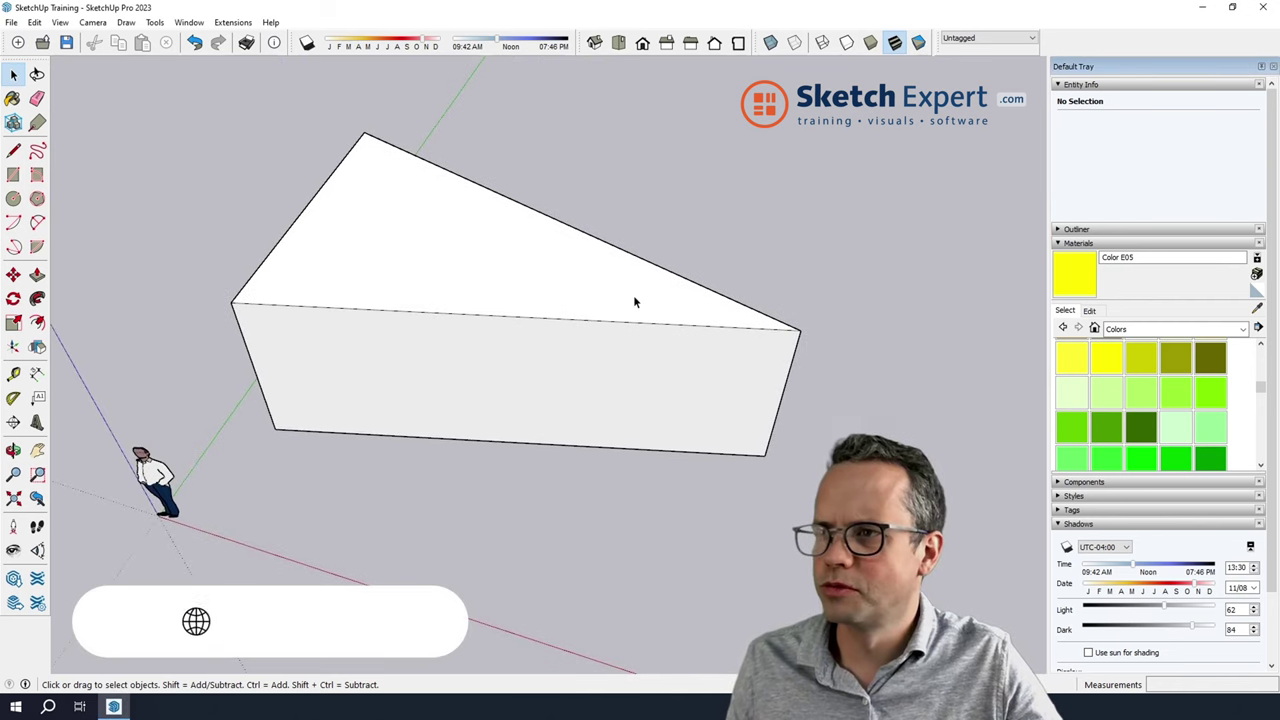
click(646, 448)
middle_drag(696, 526, 471, 343)
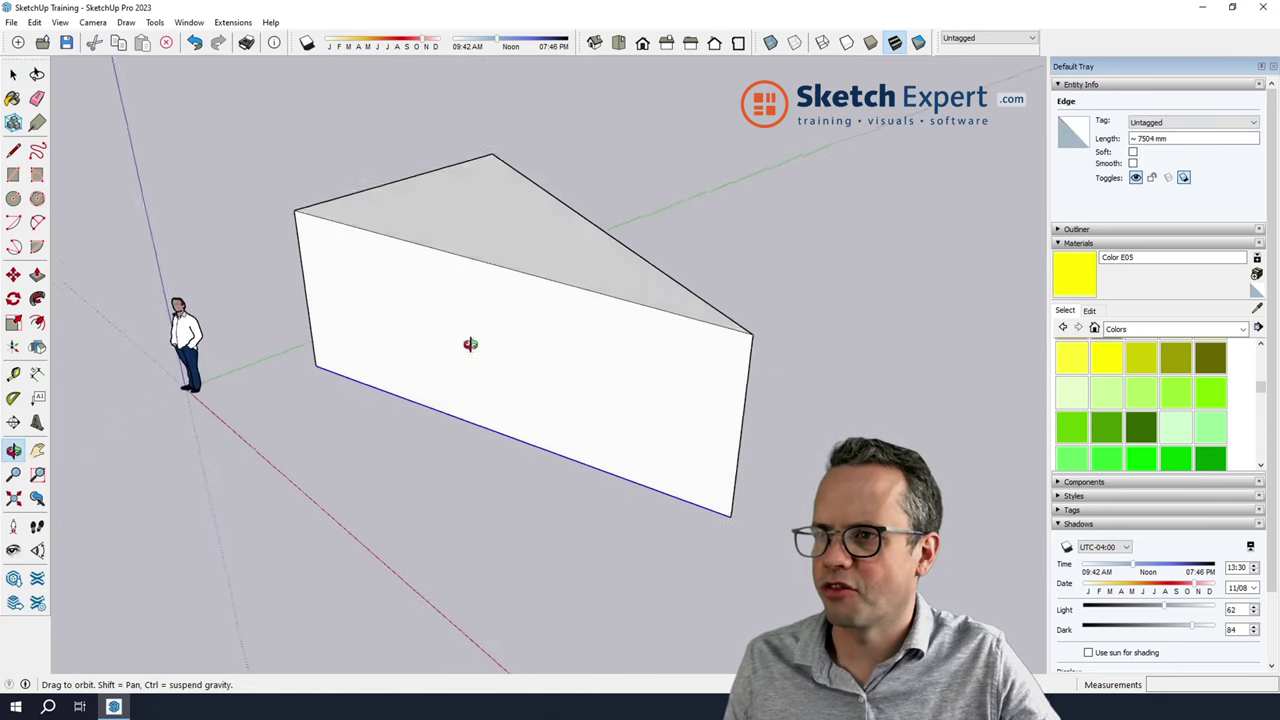
click(13, 274)
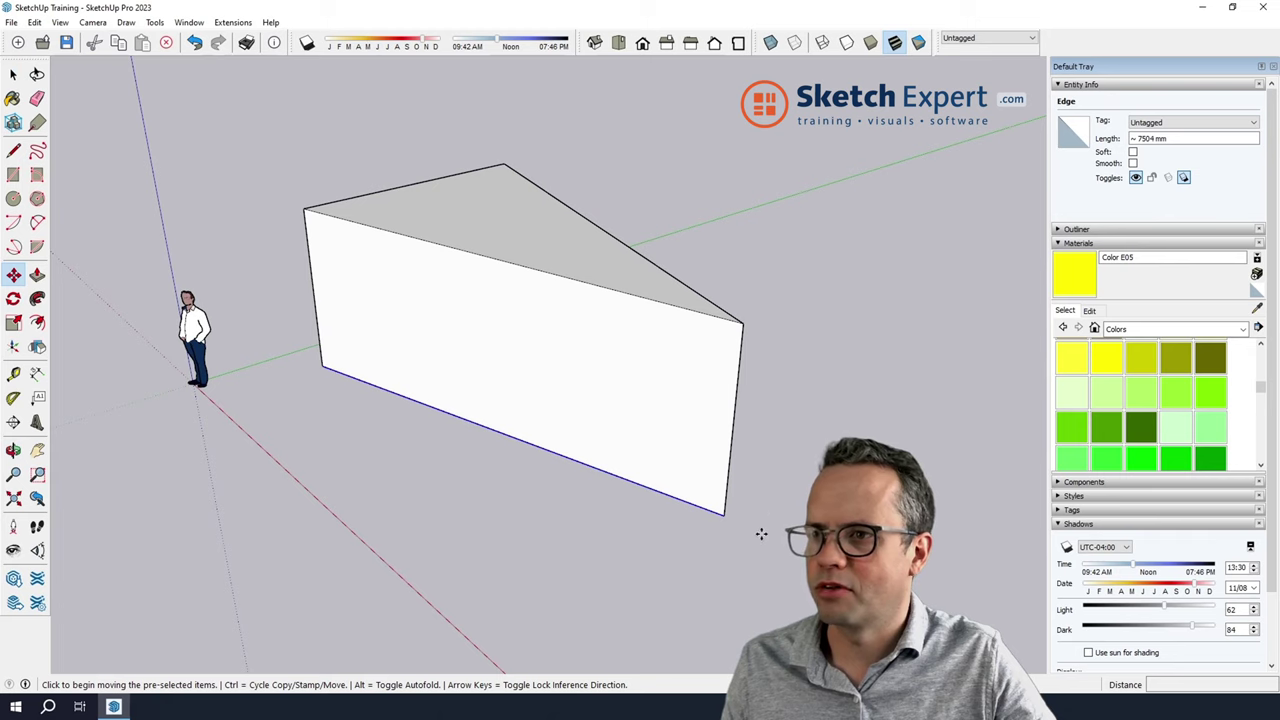
click(724, 513)
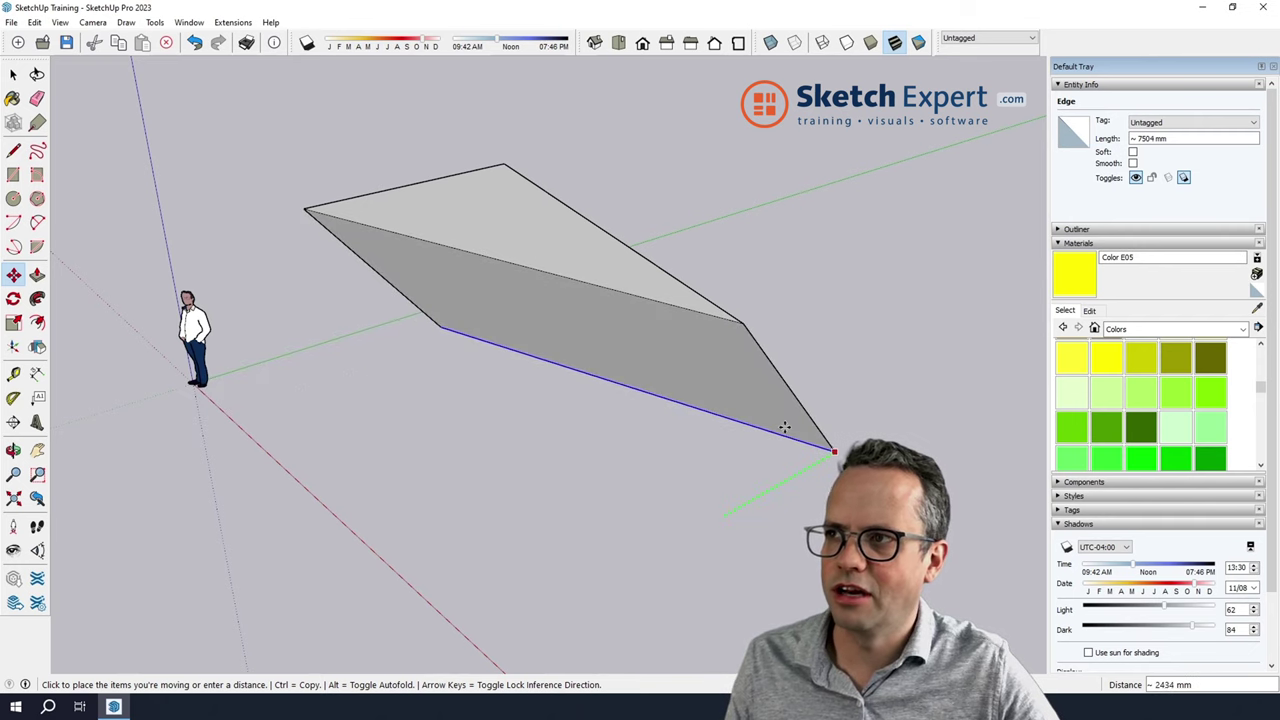
click(618, 490)
mouse_move(618, 490)
middle_down()
mouse_move(403, 380)
mouse_move(306, 386)
mouse_move(726, 449)
mouse_move(757, 500)
mouse_move(827, 447)
mouse_move(603, 431)
mouse_move(929, 294)
mouse_move(505, 414)
middle_up()
click(757, 500)
key(space)
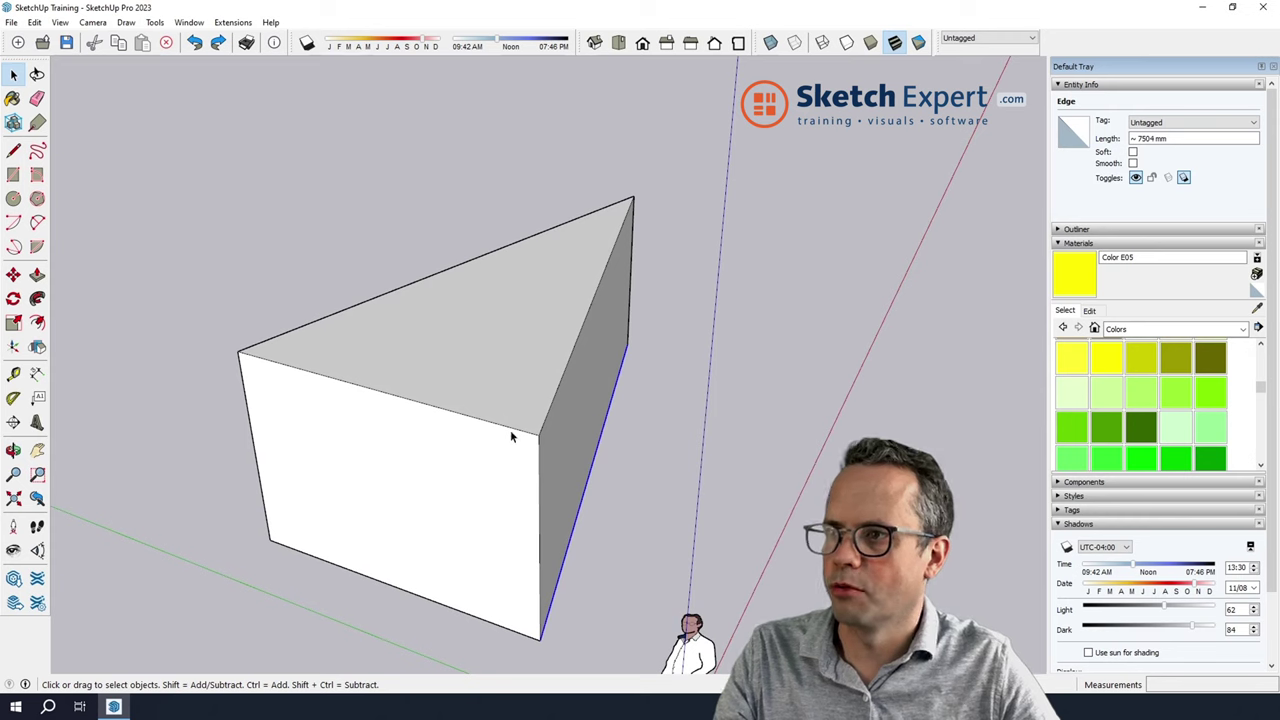
- Raise the wedge's top front edge straight up along the blue axis
click(518, 428)
key(m)
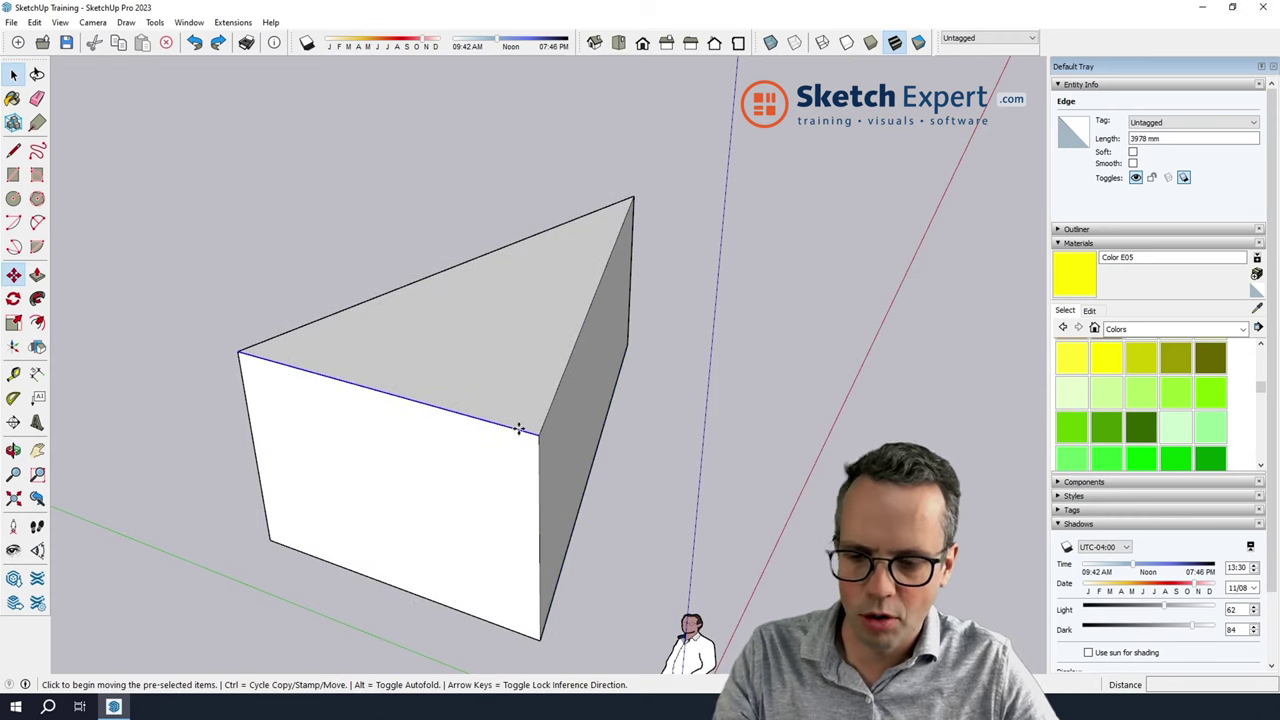
click(535, 430)
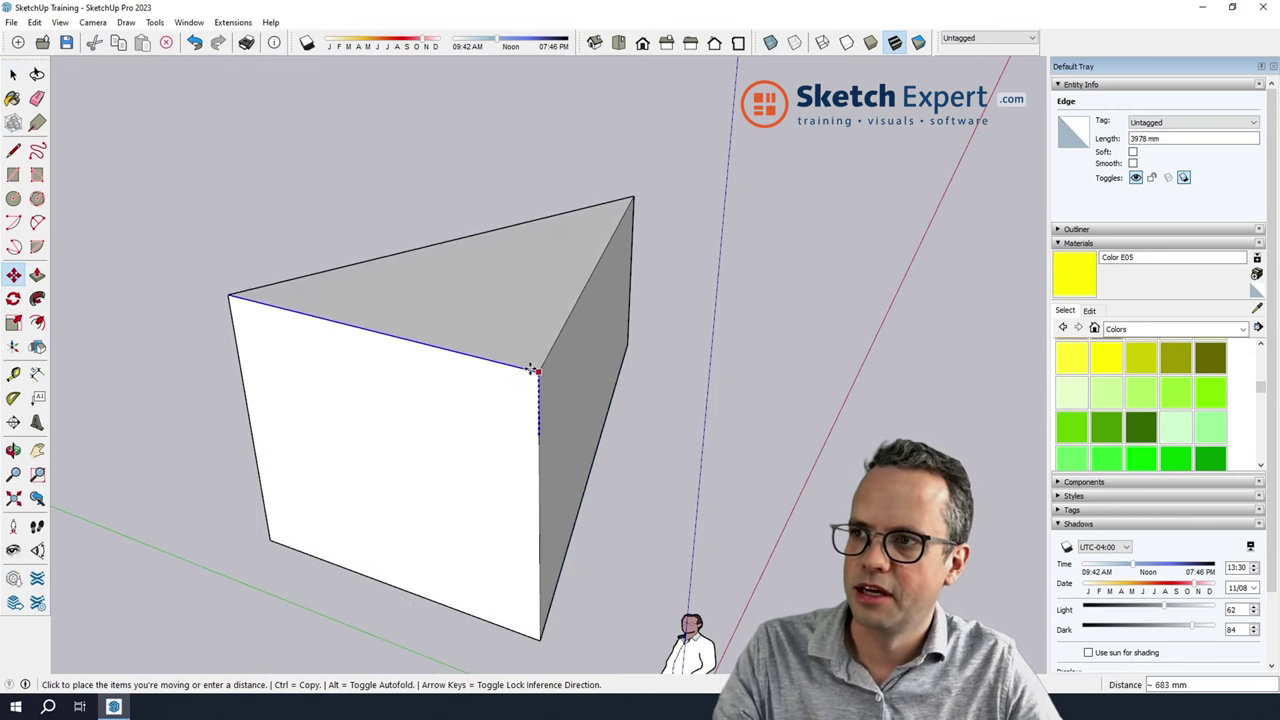
click(537, 205)
key(space)
mouse_move(684, 265)
middle_down()
mouse_move(271, 274)
mouse_move(366, 291)
mouse_move(146, 229)
mouse_move(380, 491)
middle_up()
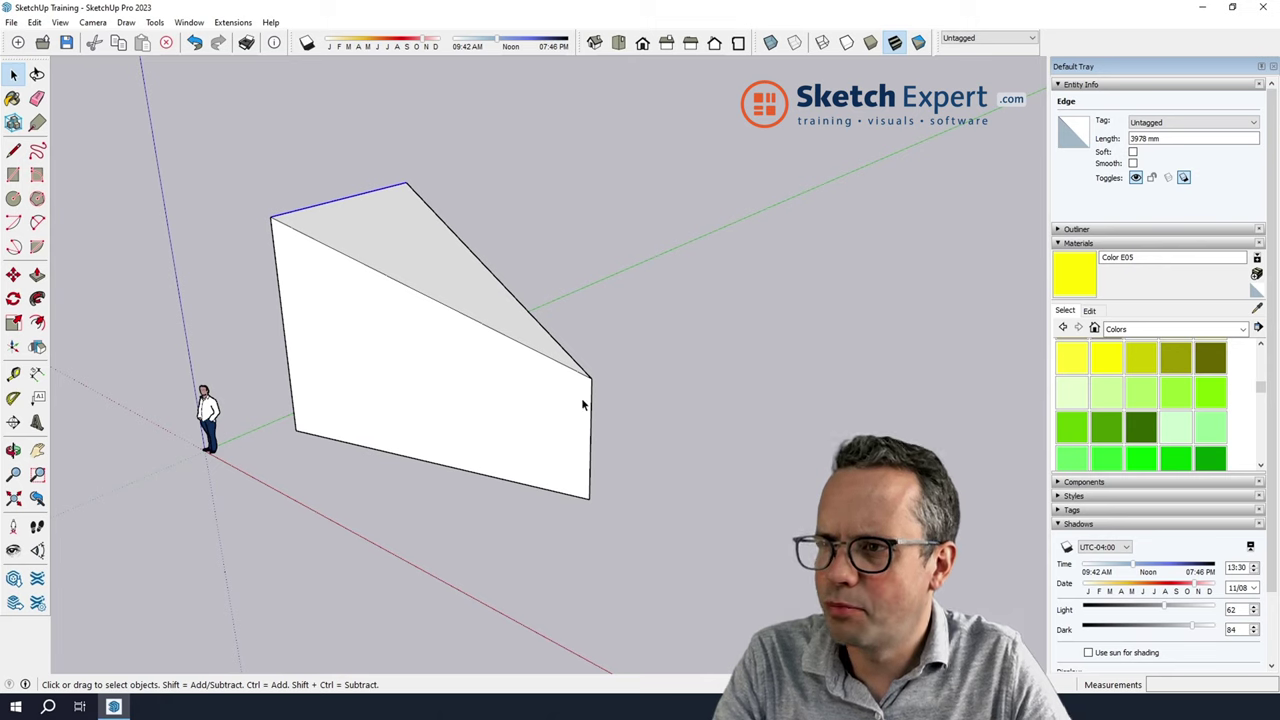
- Clear the selection and start moving the wedge's upper right corner toward its lower corner
click(611, 389)
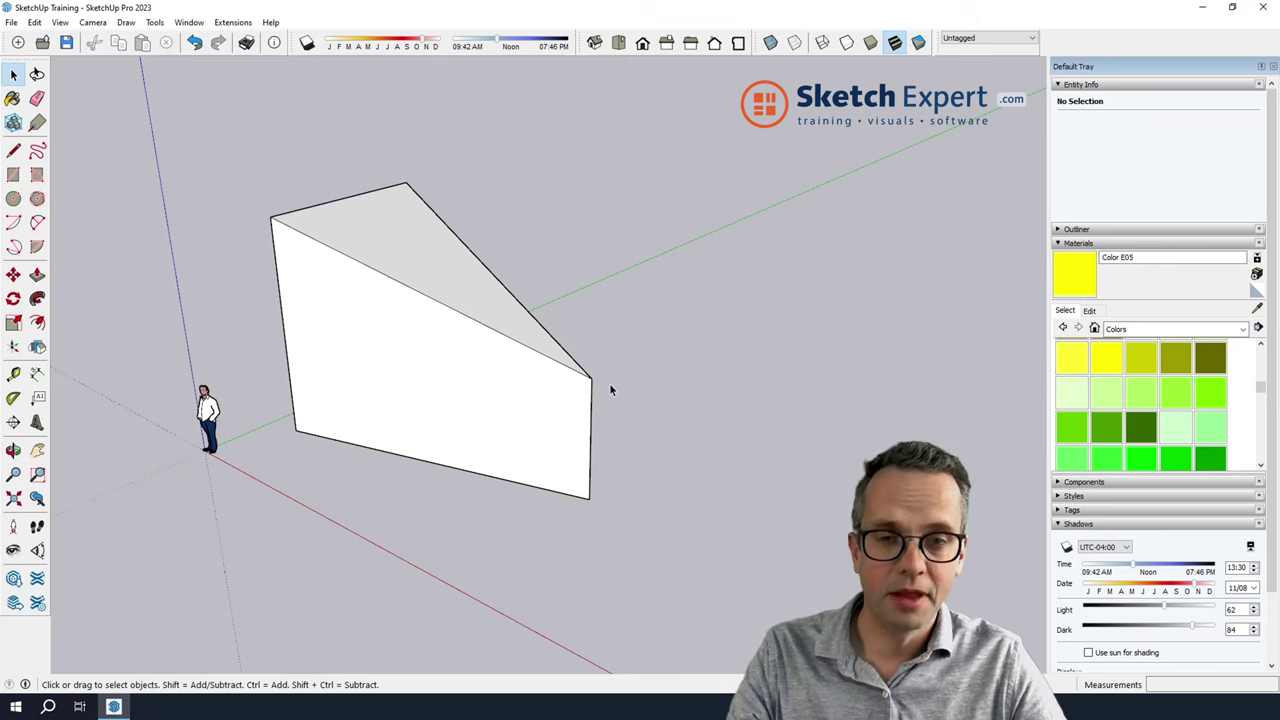
key(m)
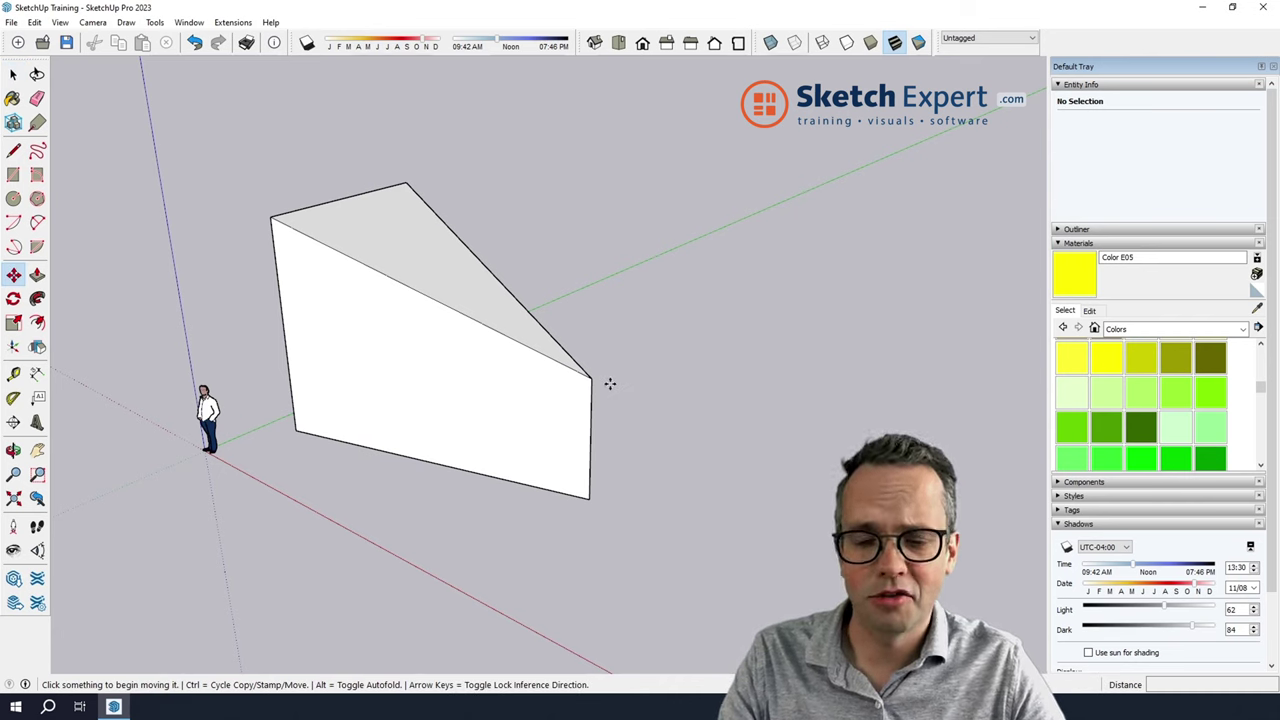
key(space)
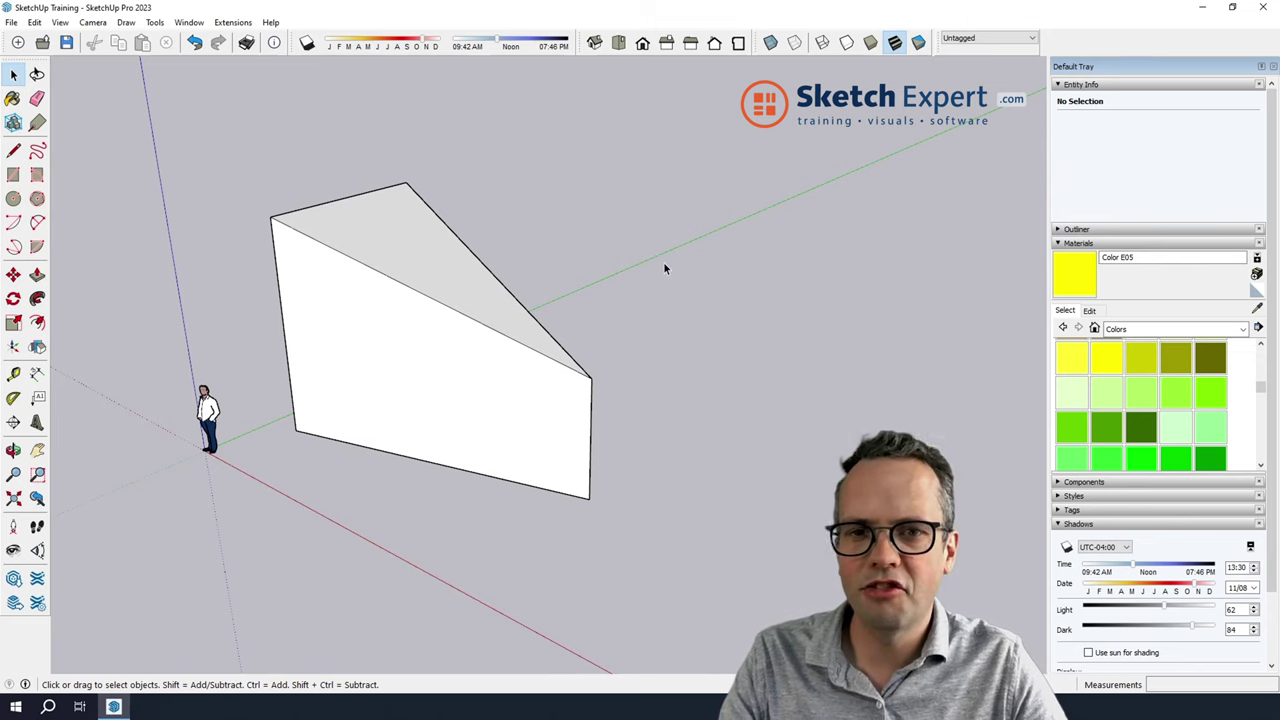
key(m)
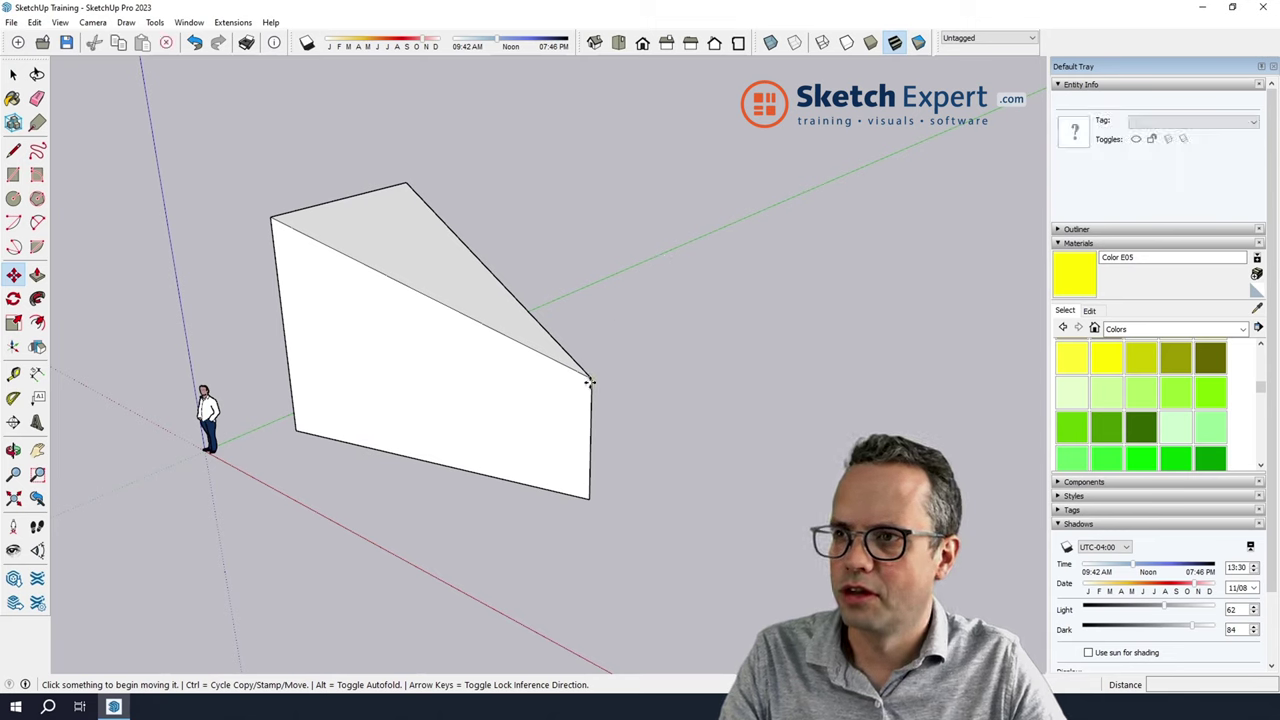
click(590, 381)
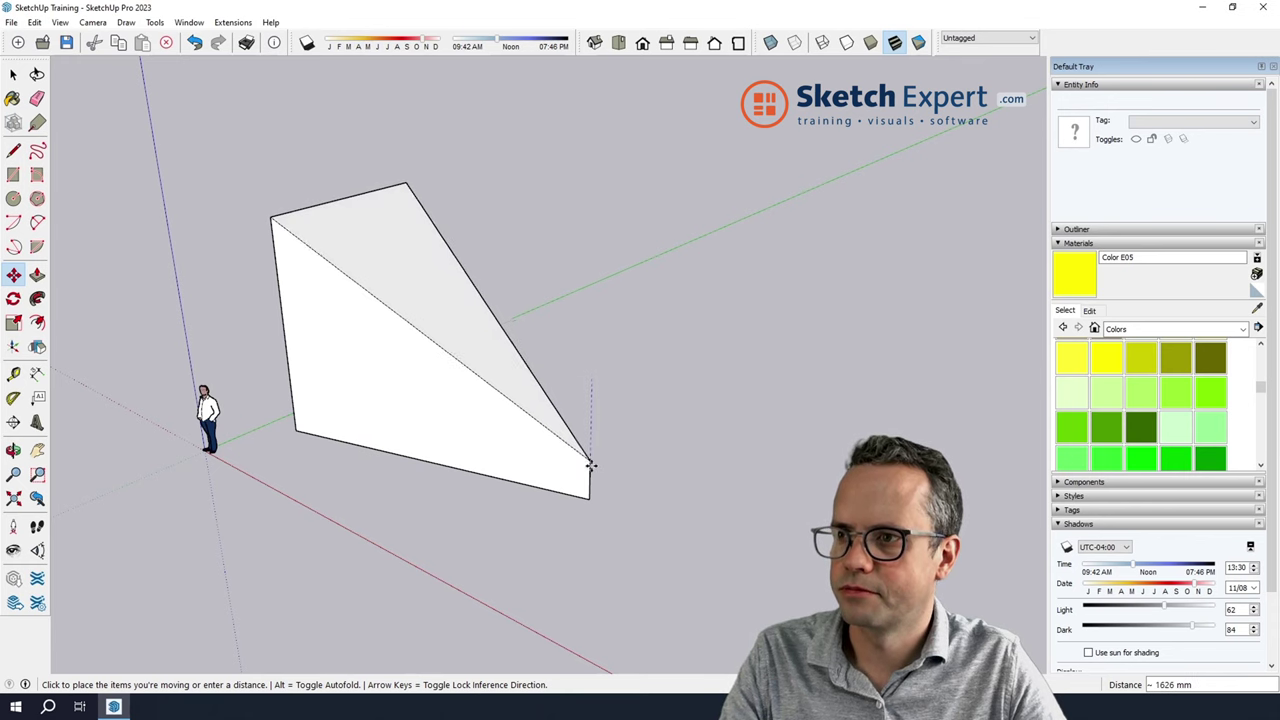
- Drop the upper corner onto the lower corner, tapering the wedge into a slim pyramid
click(590, 501)
key(space)
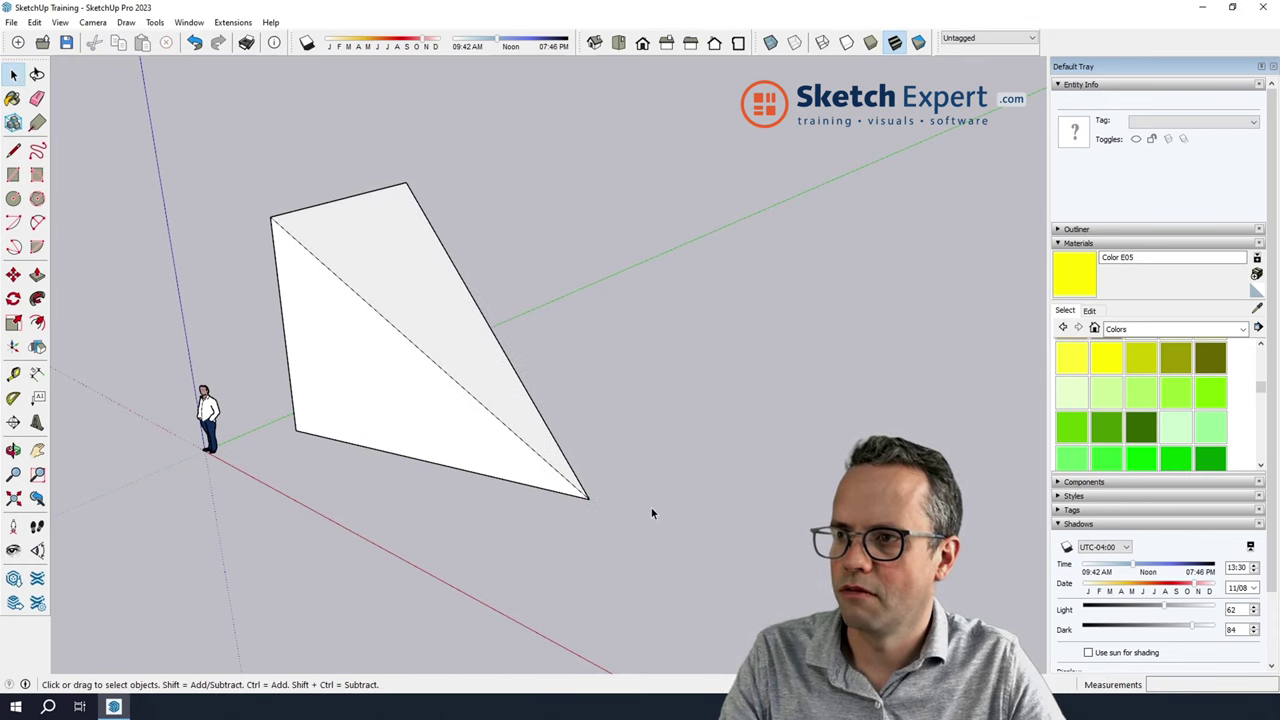
mouse_move(651, 514)
middle_down()
mouse_move(589, 471)
mouse_move(691, 531)
mouse_move(664, 514)
middle_up()
scroll(640, 510, up, 3)
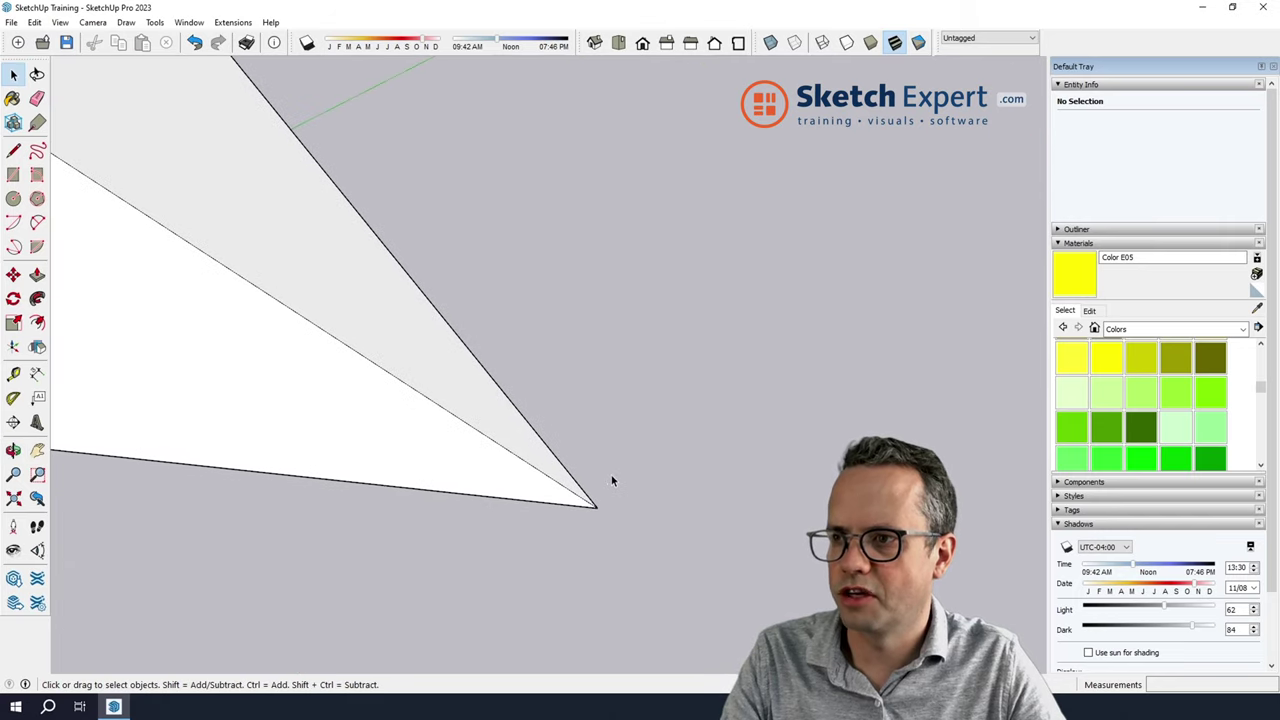
scroll(608, 486, up, 1)
middle_drag(584, 540, 591, 517)
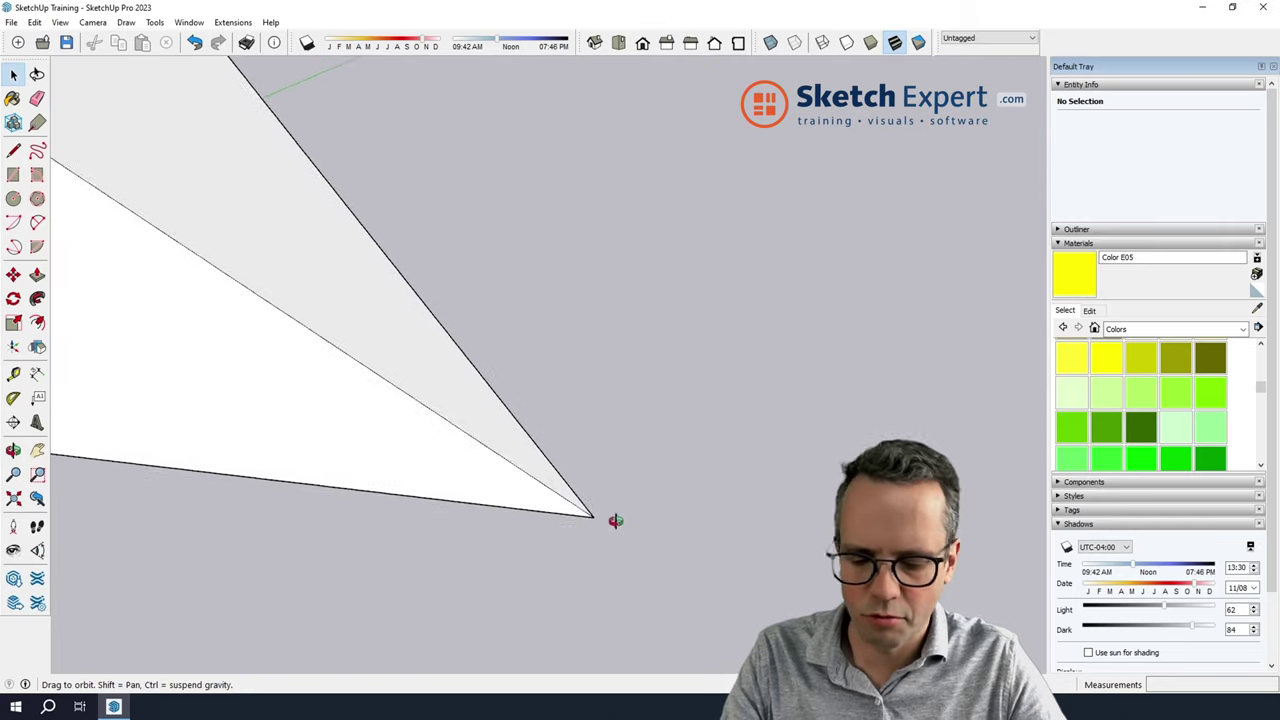
- Move the pyramid's tip vertex along the red axis, folding it into two triangular faces
key(m)
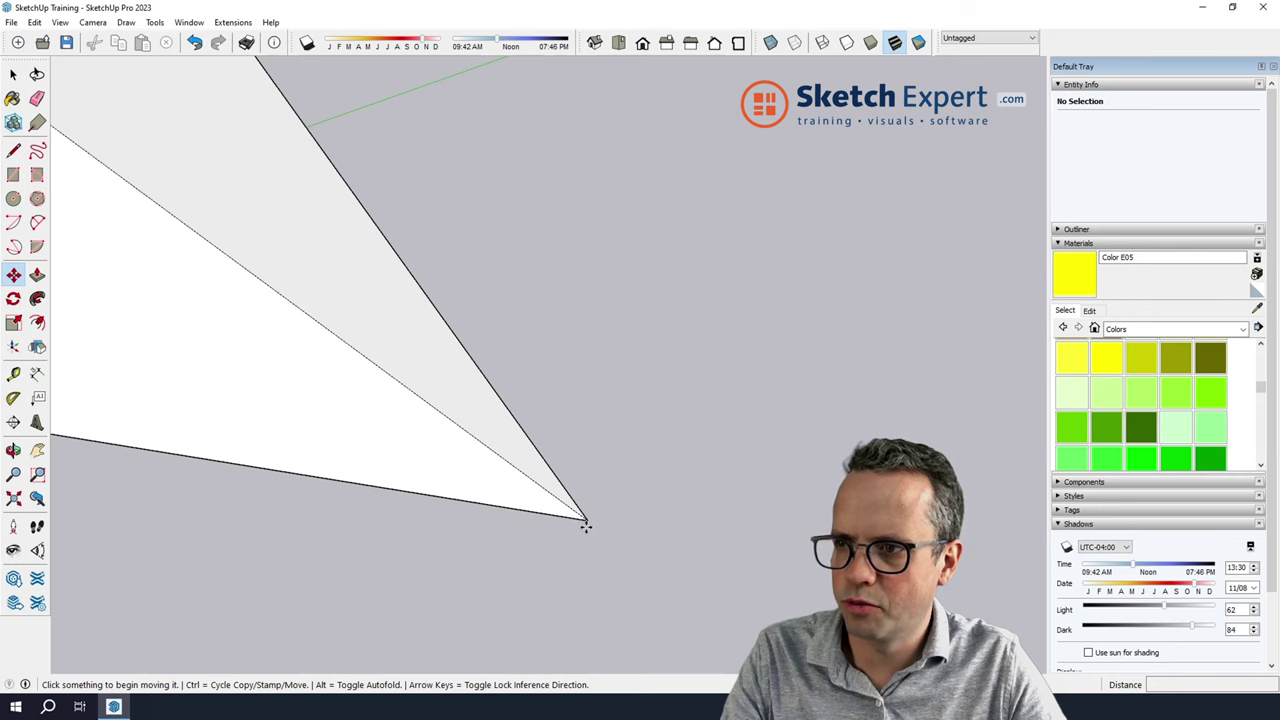
click(588, 519)
scroll(580, 517, down, 3)
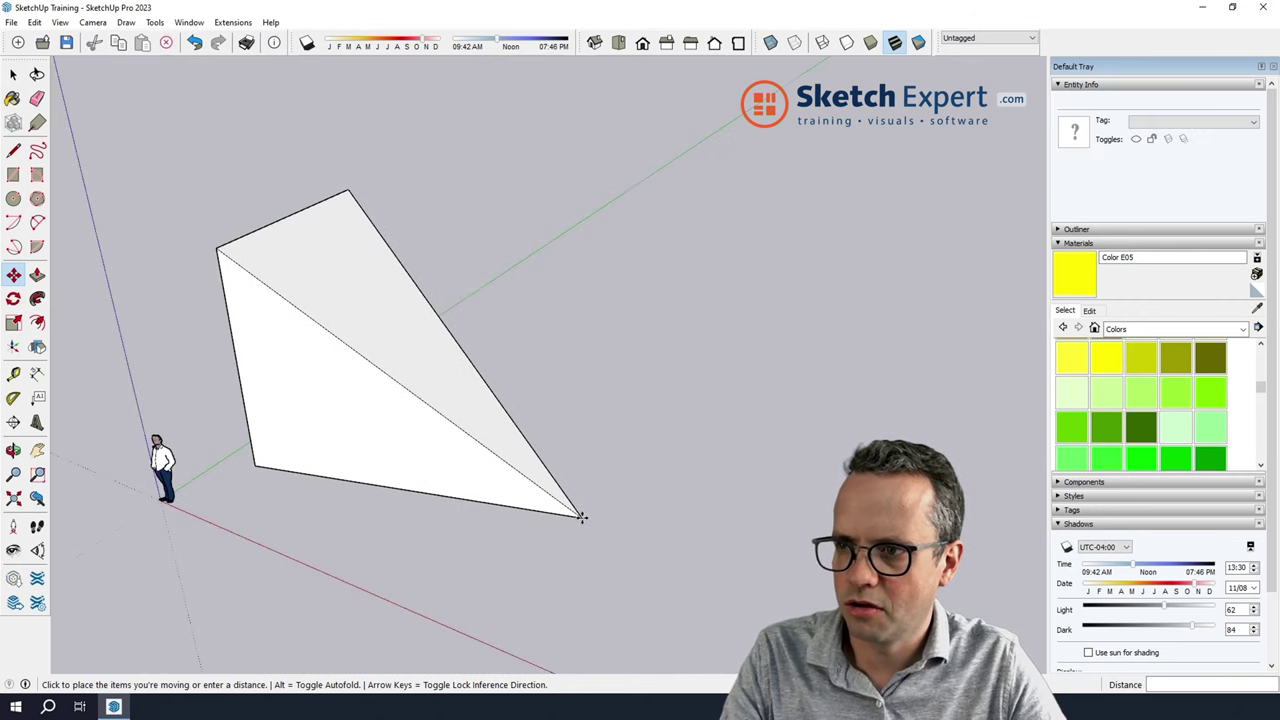
scroll(580, 517, down, 2)
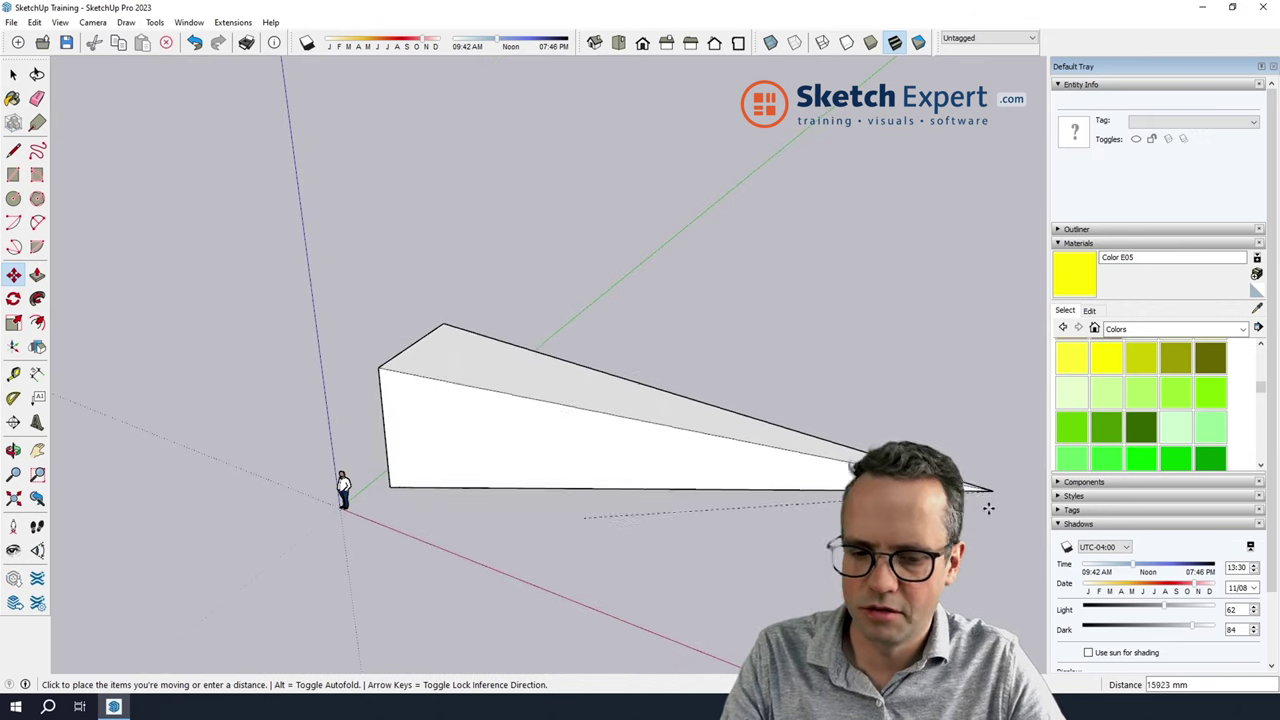
key(Right)
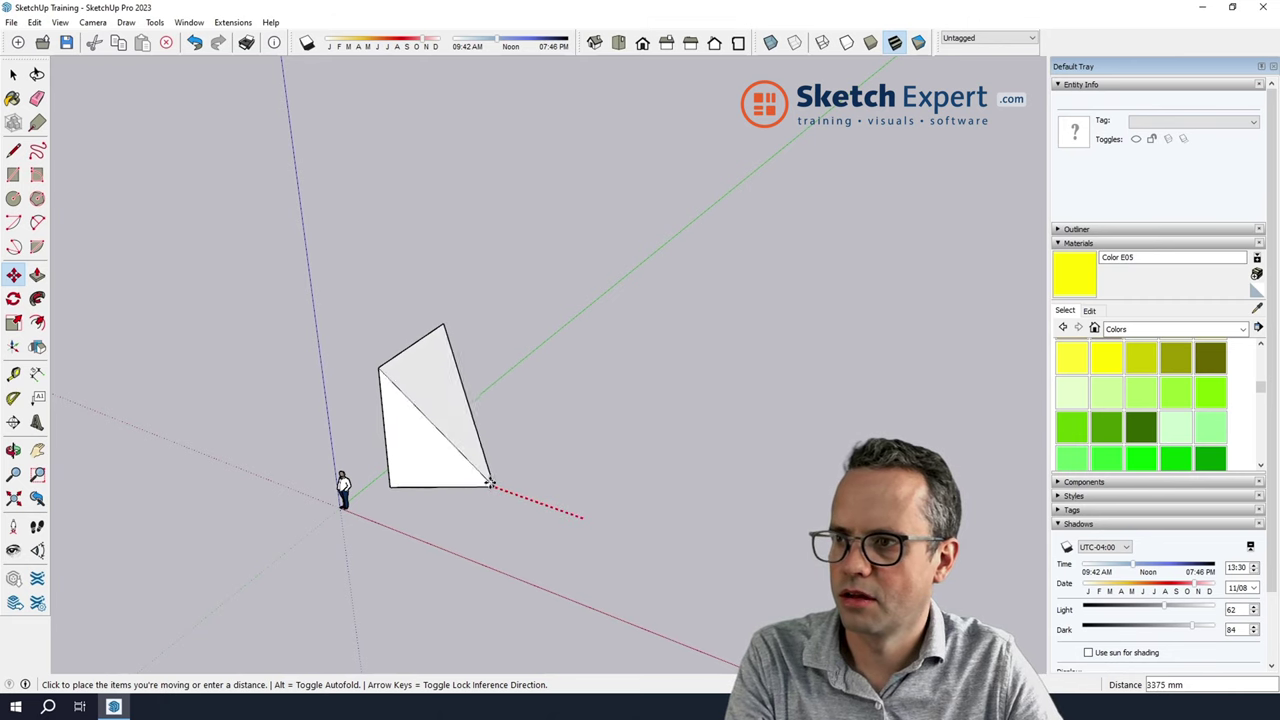
click(486, 482)
key(space)
mouse_move(520, 457)
middle_down()
mouse_move(582, 521)
mouse_move(426, 466)
middle_up()
- Push the small end face with its edges further out to the lower left
double_click(426, 466)
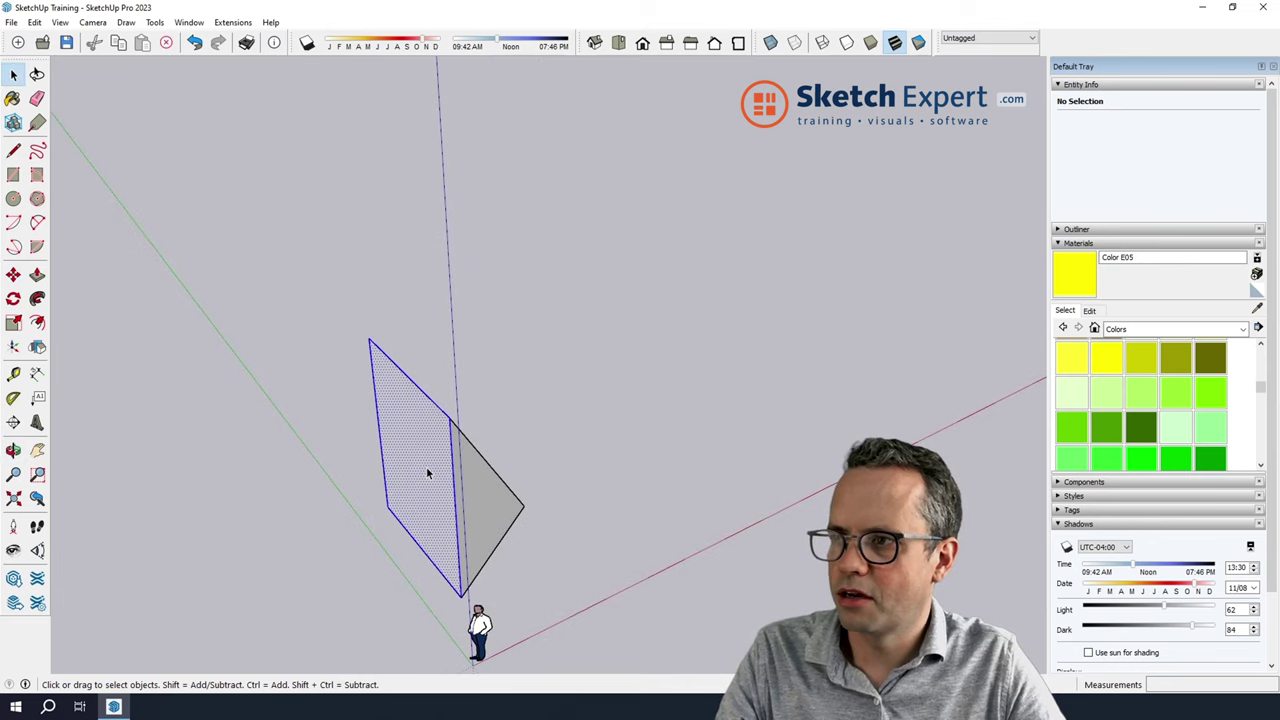
key(m)
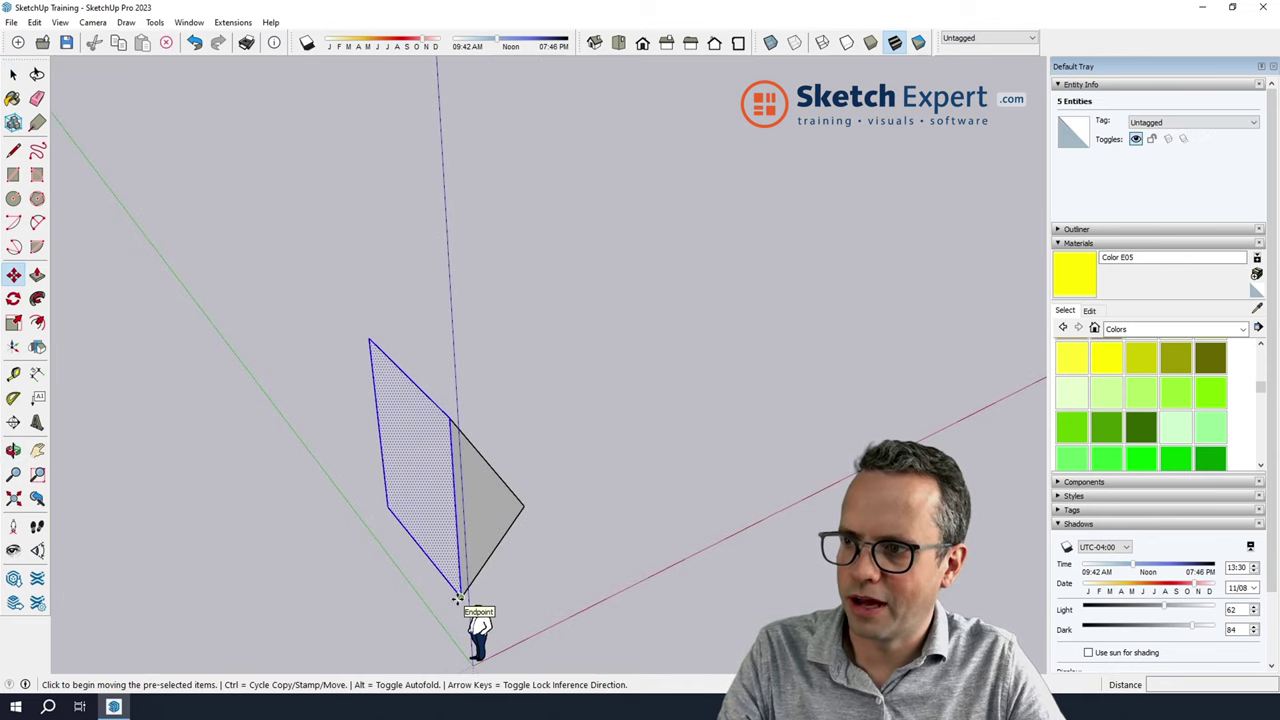
click(458, 598)
click(294, 664)
key(space)
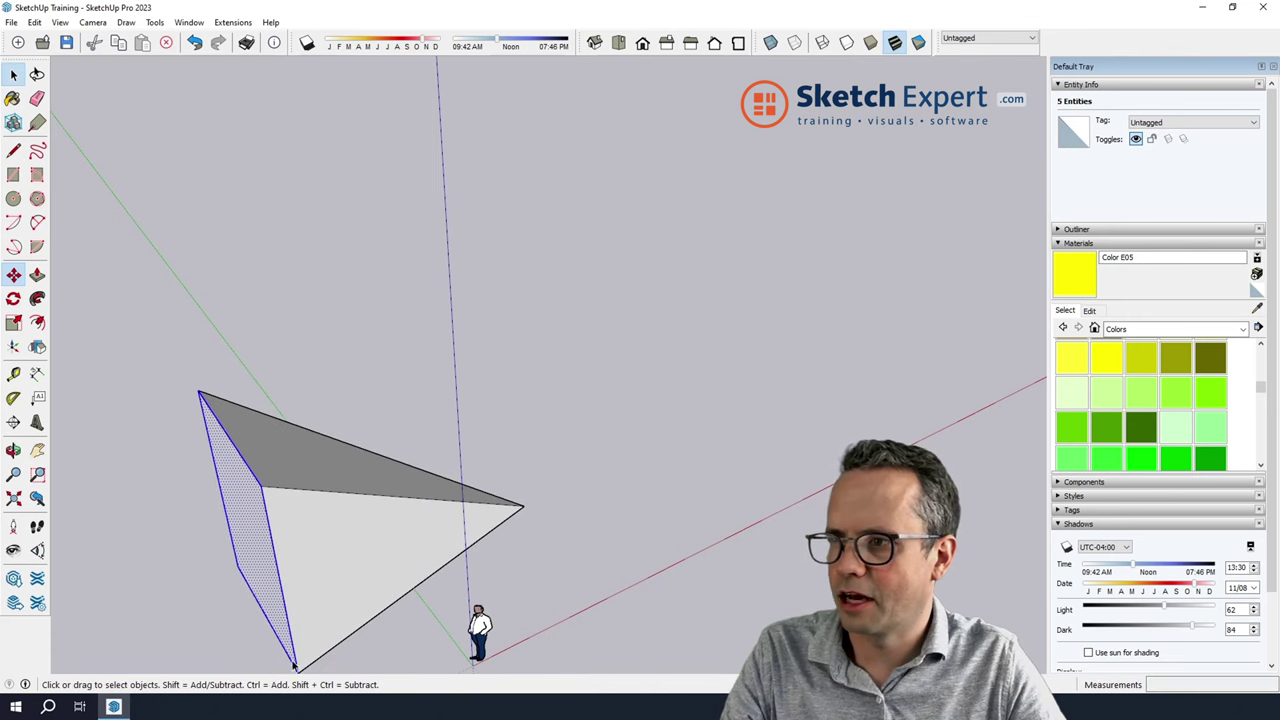
middle_drag(294, 664, 597, 536)
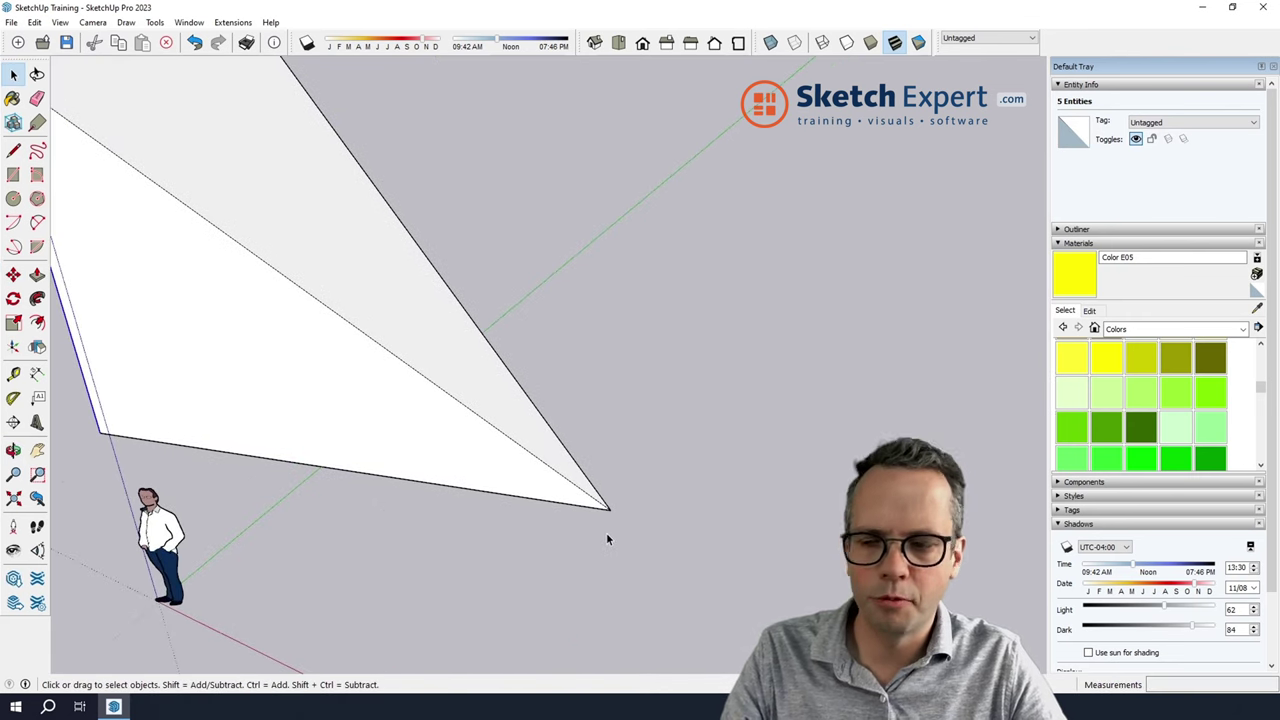
- Pull the triangle's tip corner about 2812 mm farther out and zoom to fit the model
key(m)
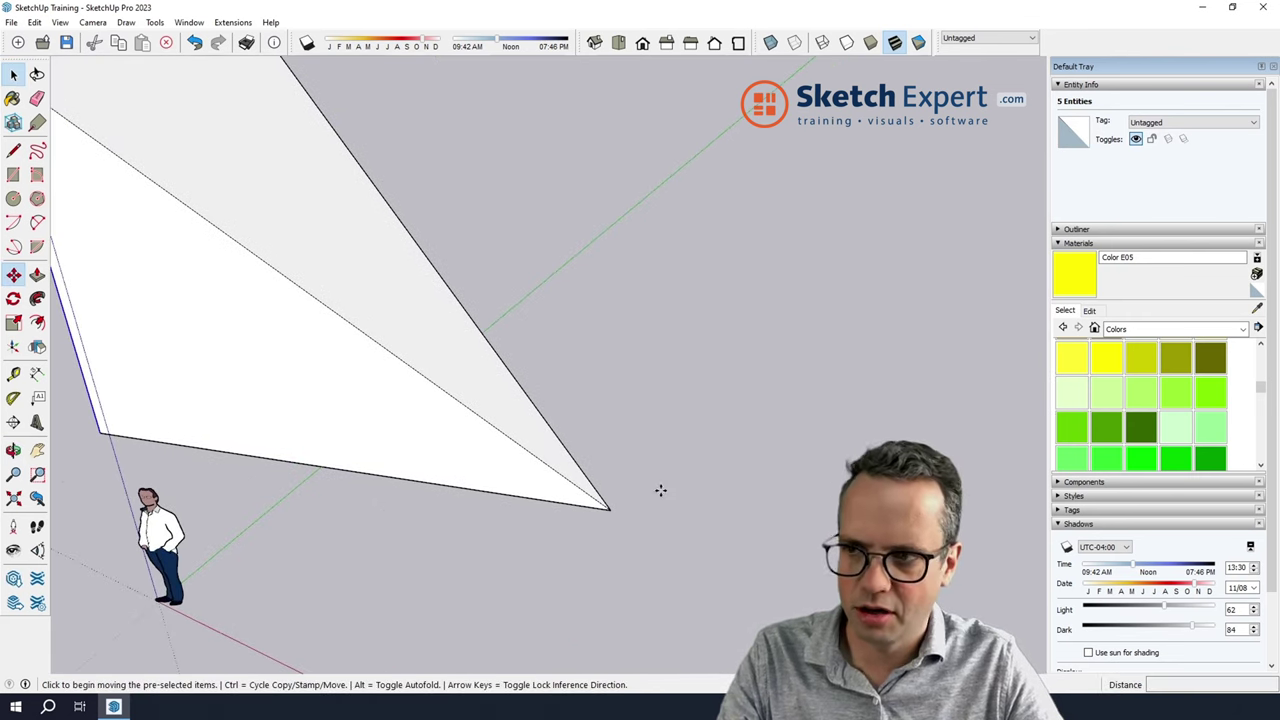
click(755, 362)
key(space)
click(665, 383)
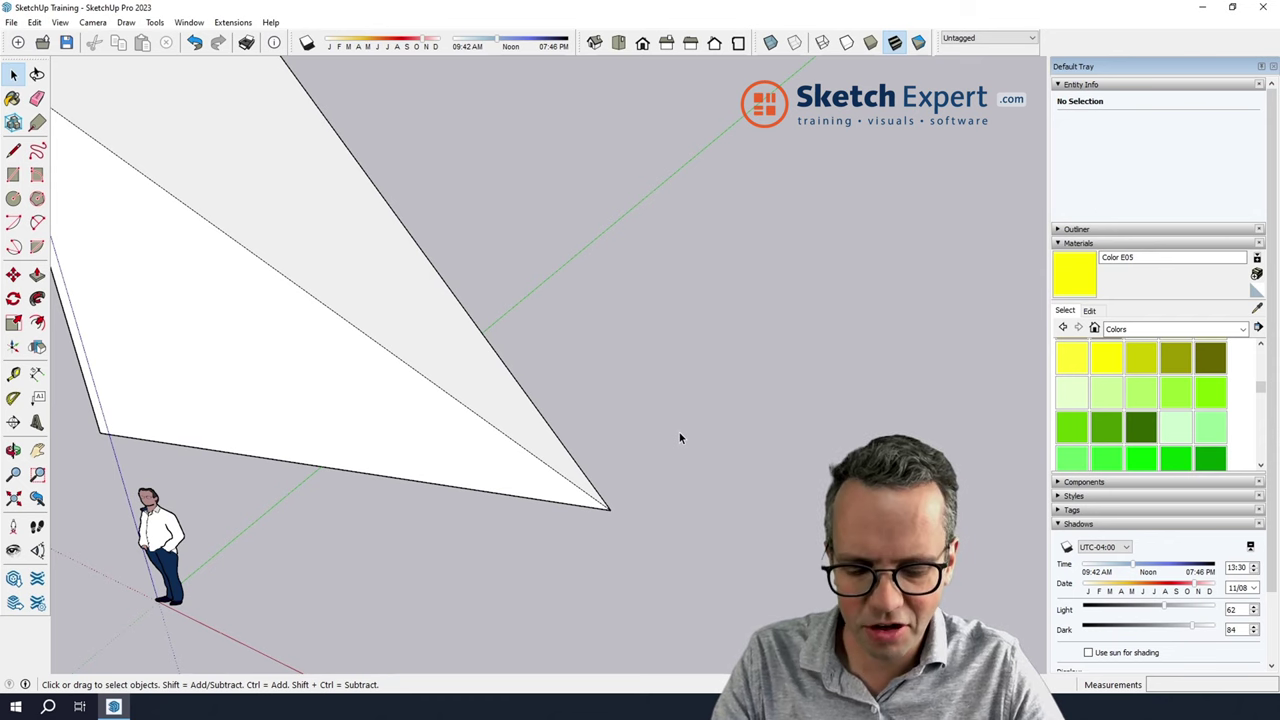
key(m)
click(611, 511)
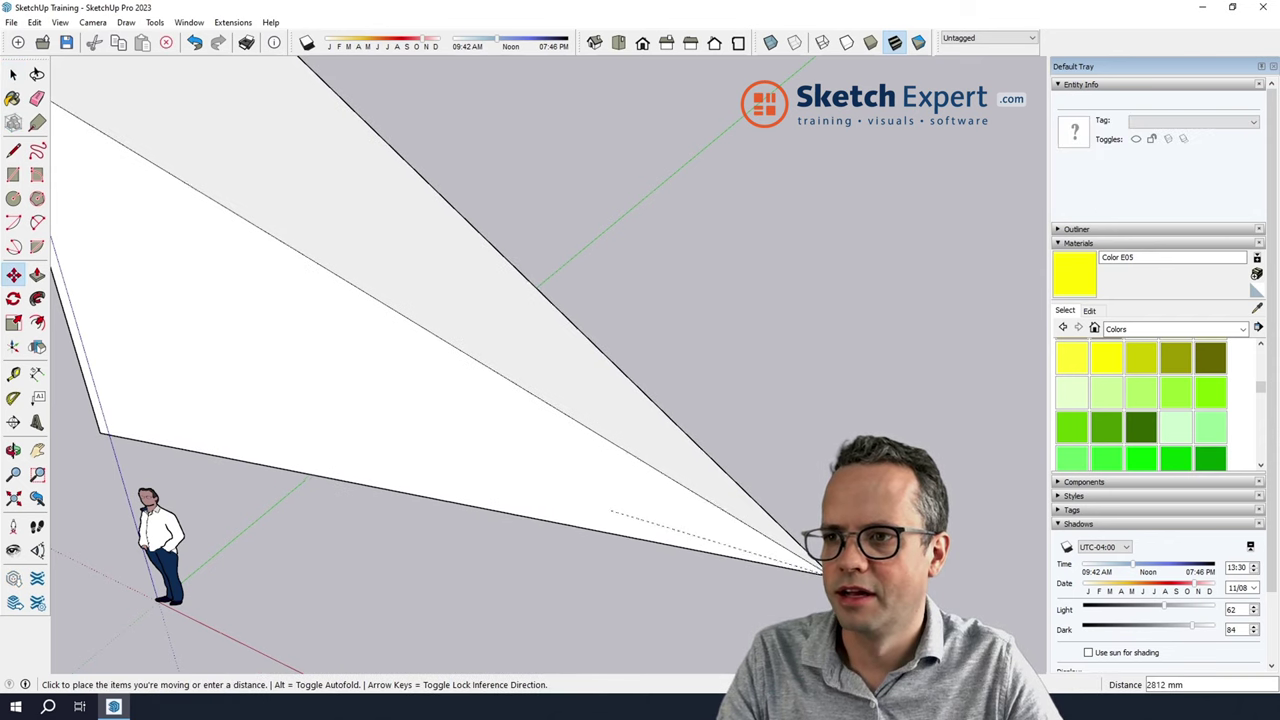
click(840, 588)
key(space)
key(shift+z)
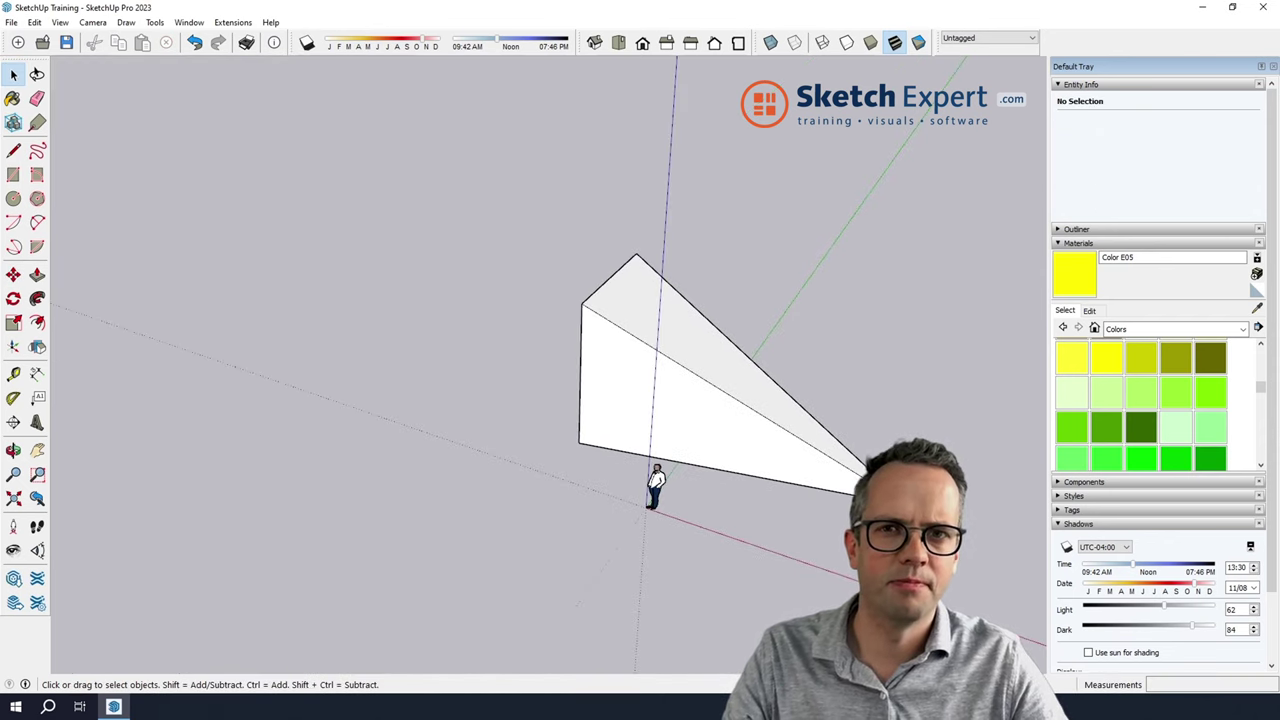